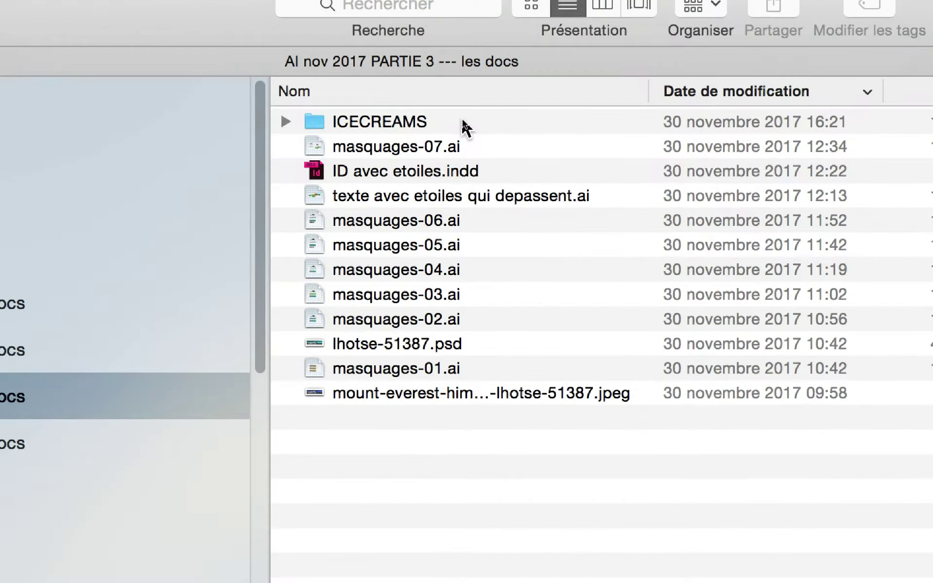
# Step: Open the ICECREAMS folder in AI nov 2017 PARTIE 3 --- les docs and sort its files by name
pyautogui.click(467, 120)
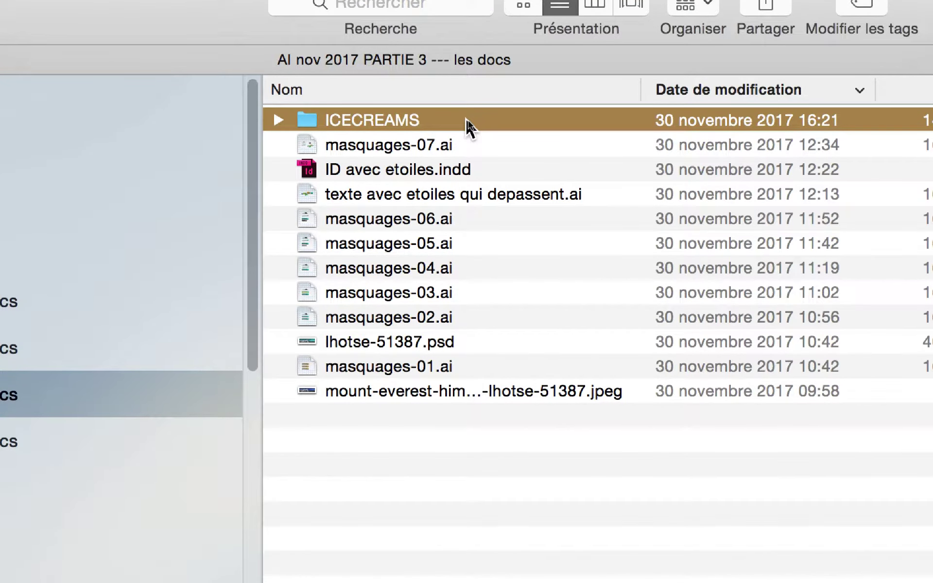
pyautogui.doubleClick(468, 121)
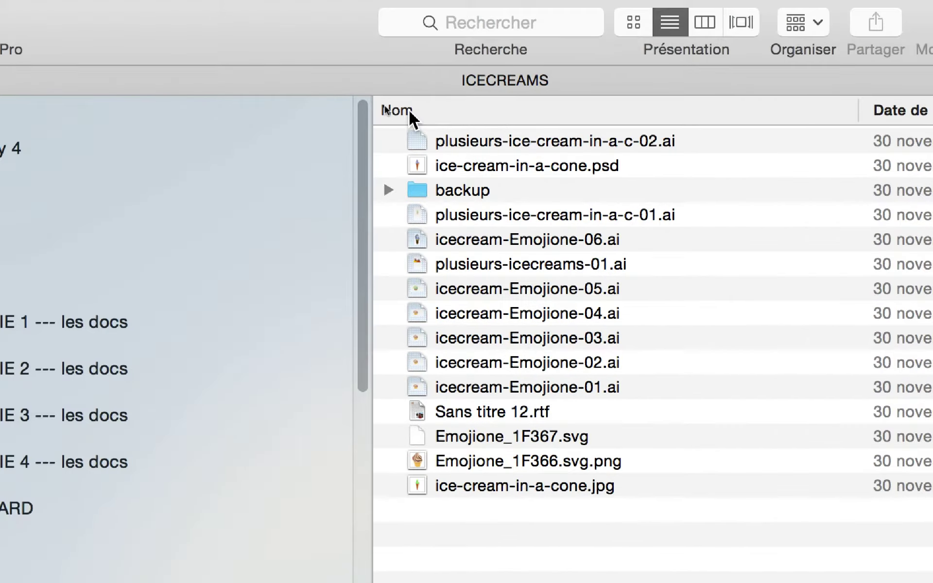
pyautogui.click(289, 59)
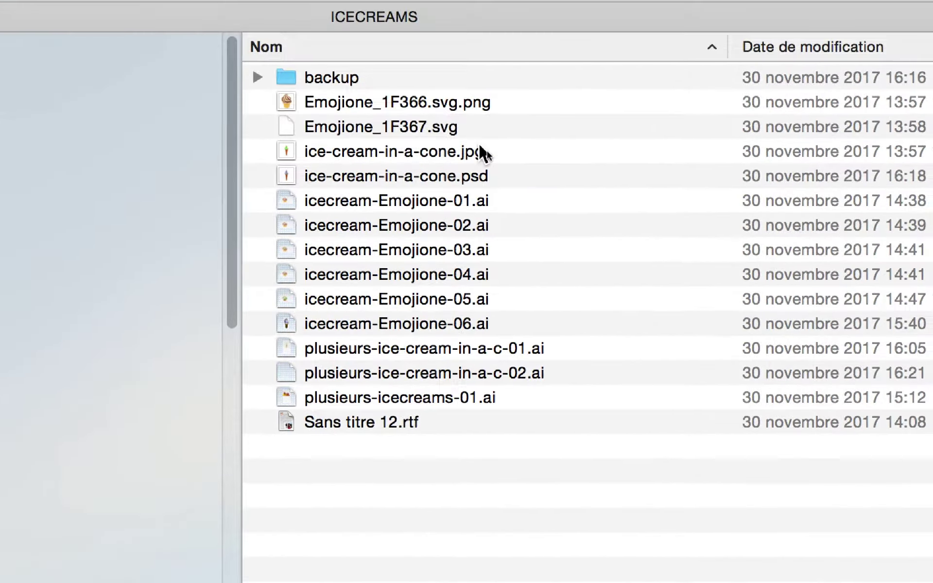
# Step: Open the file Emojione_1F367.svg in Adobe Illustrator CC 2017
pyautogui.click(496, 126)
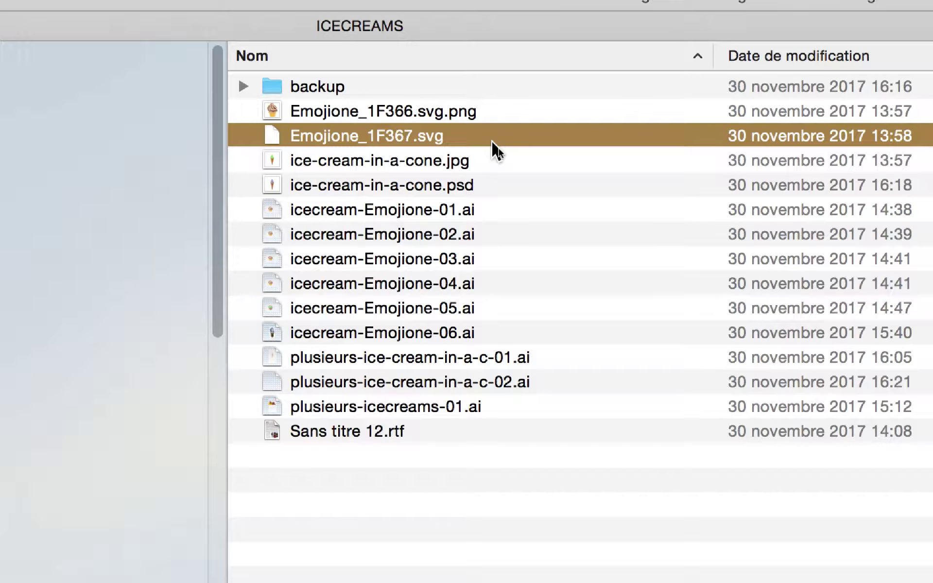
pyautogui.click(500, 115)
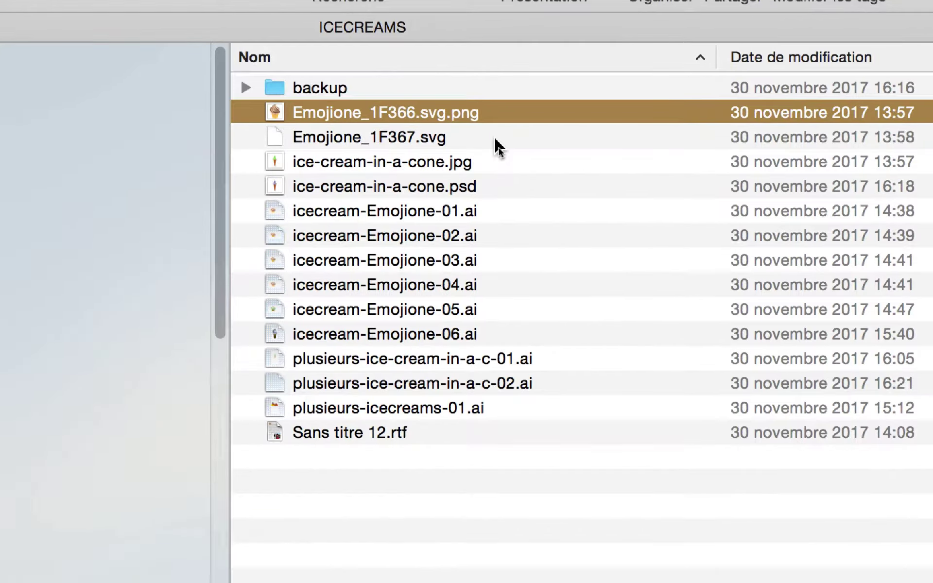
pyautogui.click(486, 154)
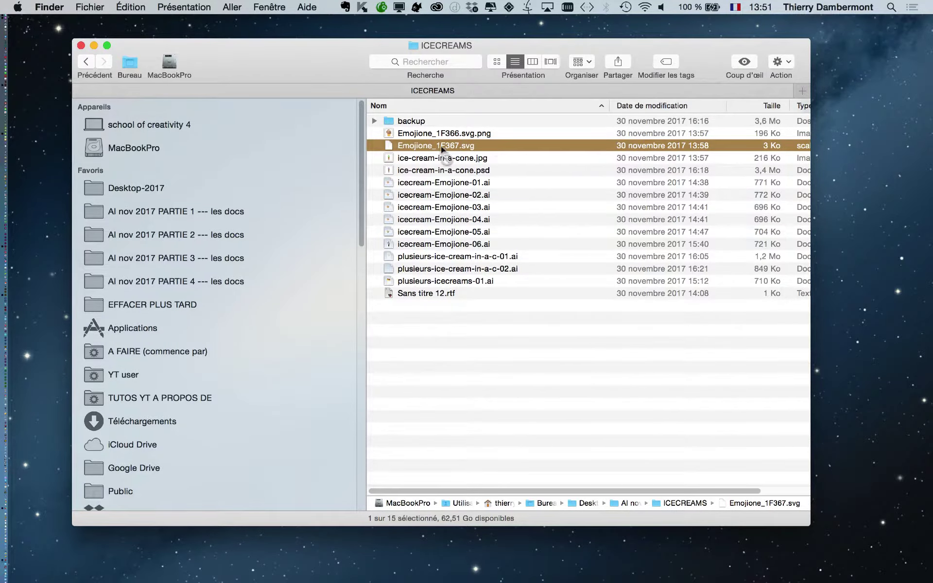
pyautogui.moveTo(4, 170)
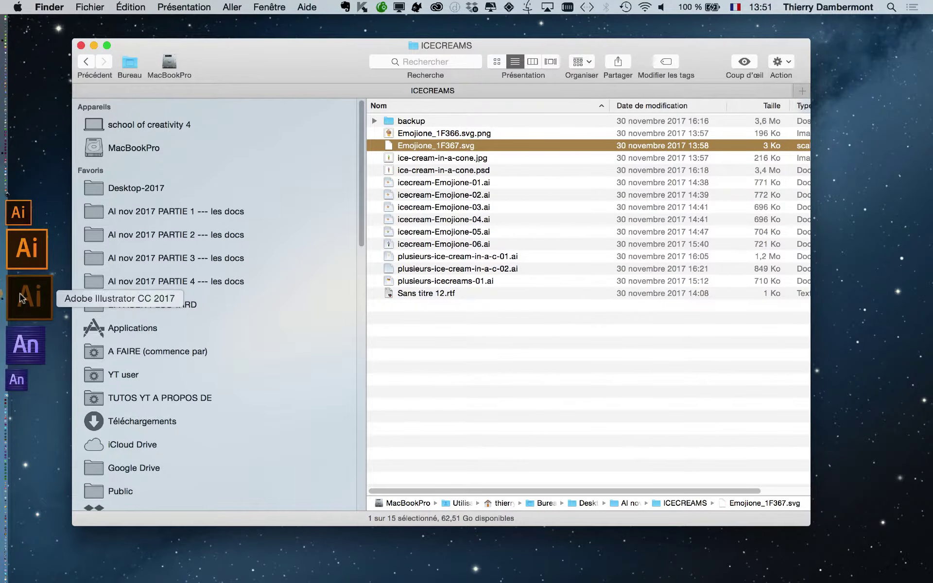
pyautogui.click(21, 297)
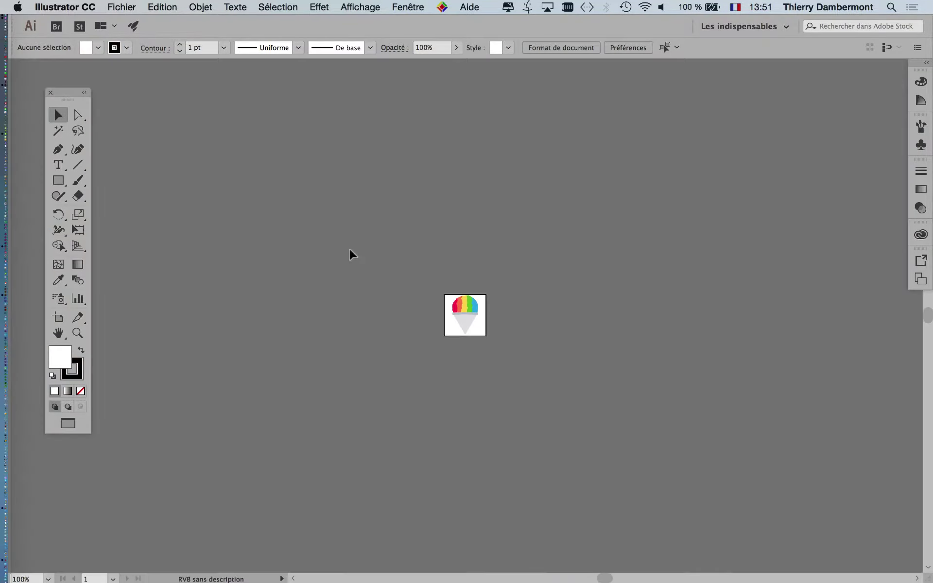
# Step: Inspect the ice cream drawing's separate vector paths: the coloured stripes, the grey rim and the cone
pyautogui.scroll(6, 485, 311)
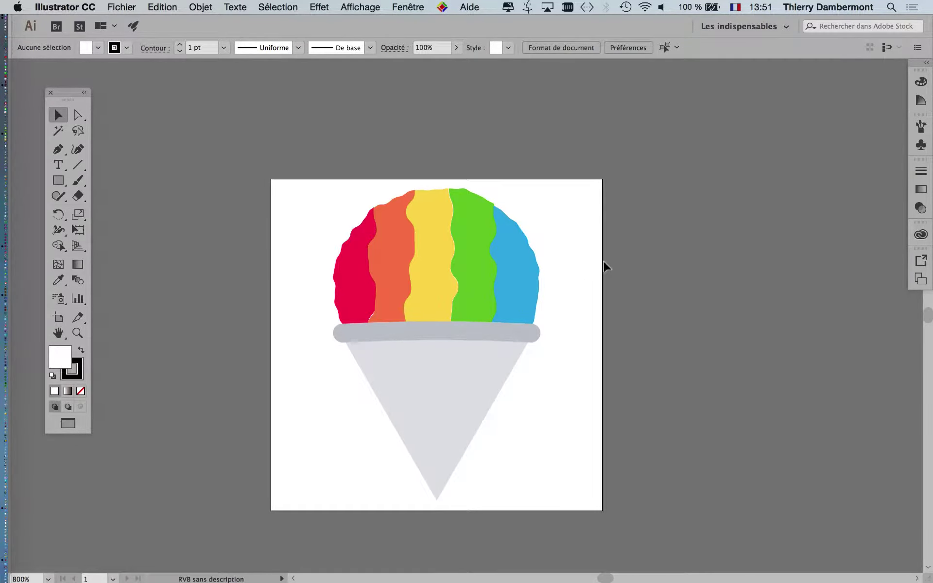
pyautogui.scroll(1, 377, 243)
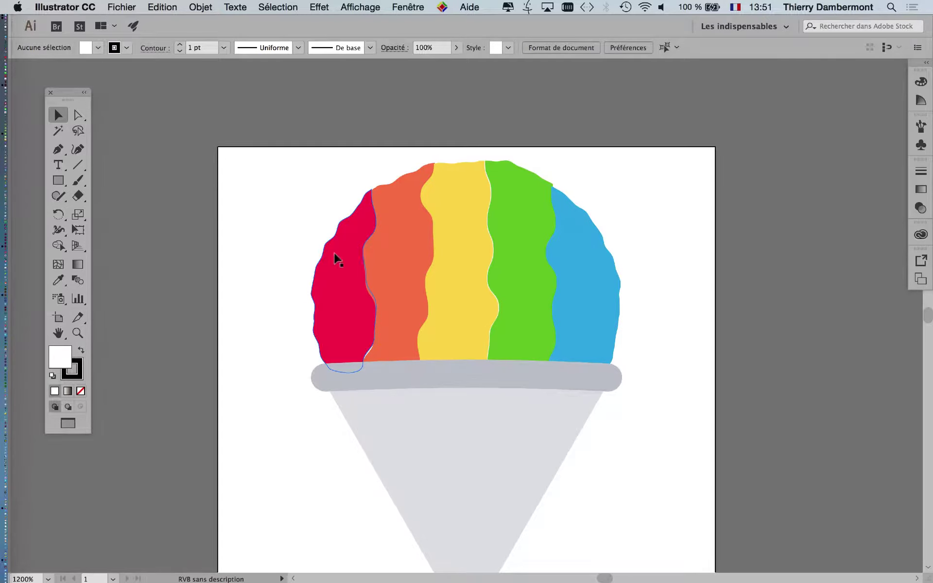
pyautogui.click(398, 262)
pyautogui.click(479, 275)
pyautogui.click(522, 281)
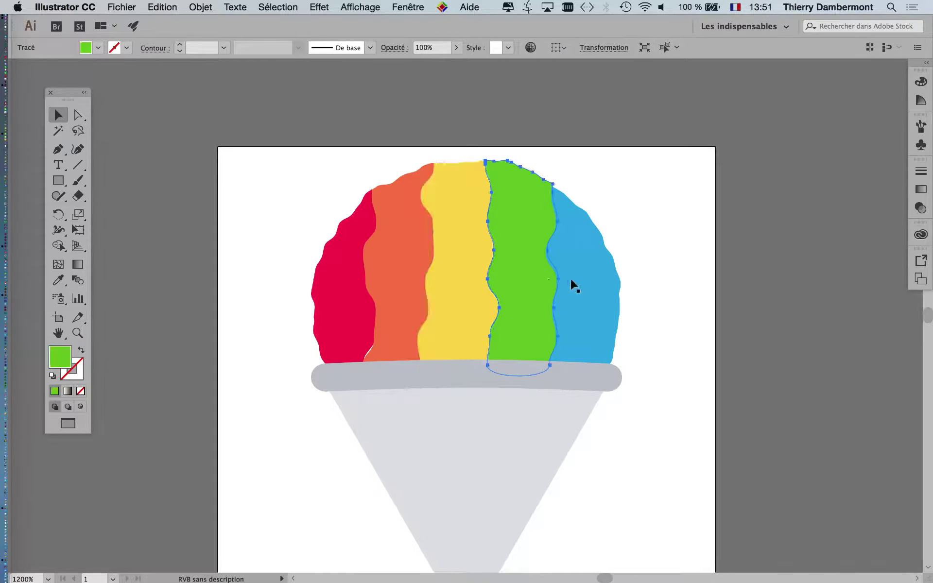
pyautogui.click(574, 286)
pyautogui.click(495, 385)
pyautogui.click(489, 424)
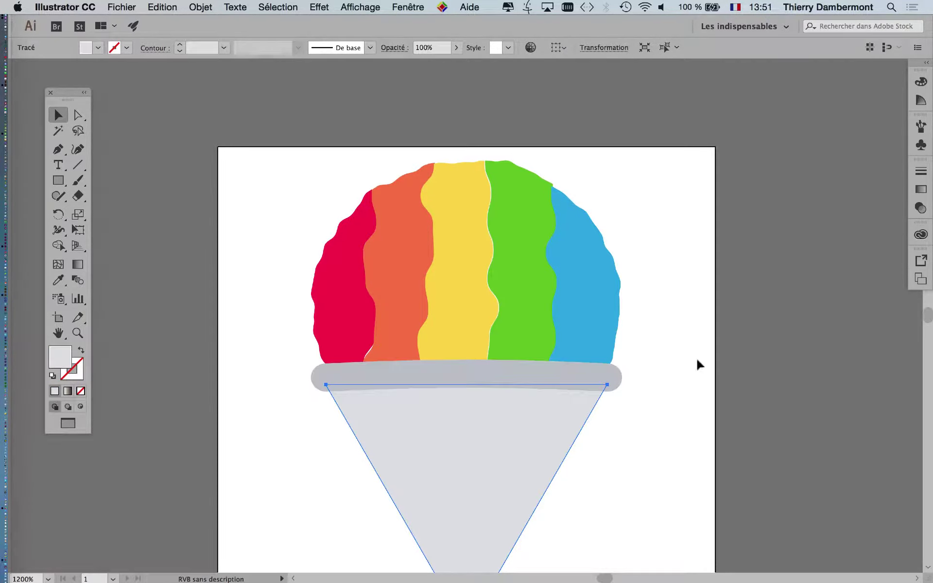
pyautogui.scroll(-1, 698, 364)
pyautogui.moveTo(414, 323); pyautogui.dragTo(240, 233)
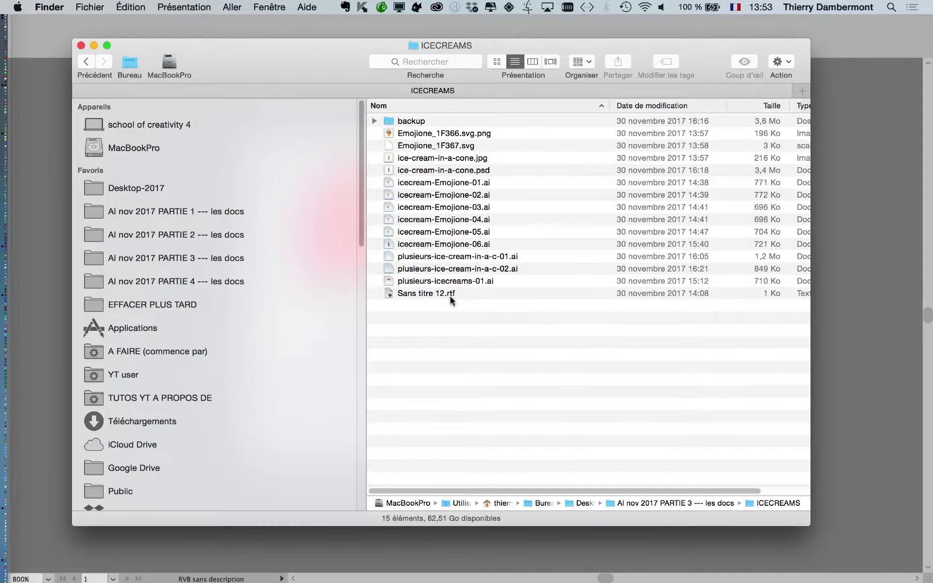
# Step: Close the ICECREAMS Finder window and switch to the mise-en-page-01.indd layout in InDesign
pyautogui.click(83, 46)
pyautogui.press('super+Tab')
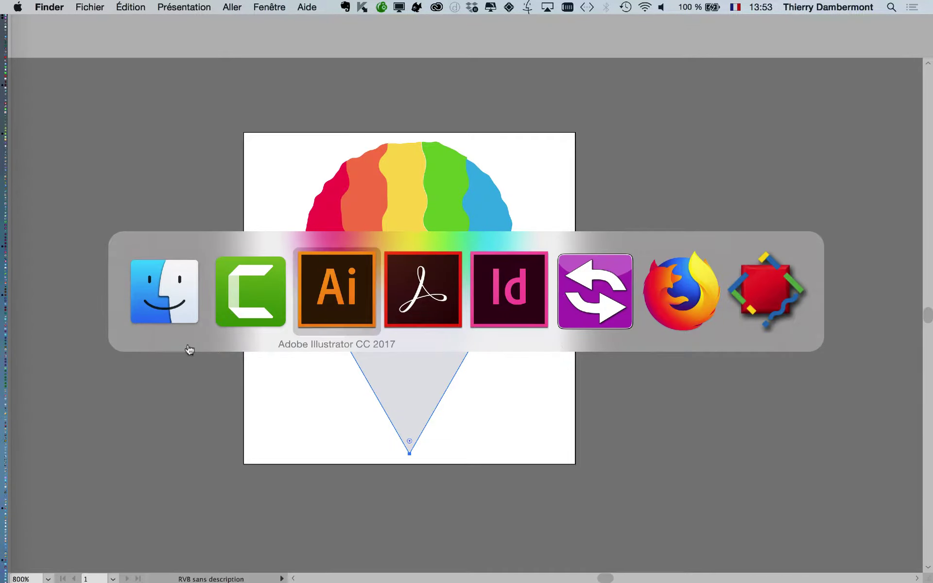
pyautogui.moveTo(15, 250)
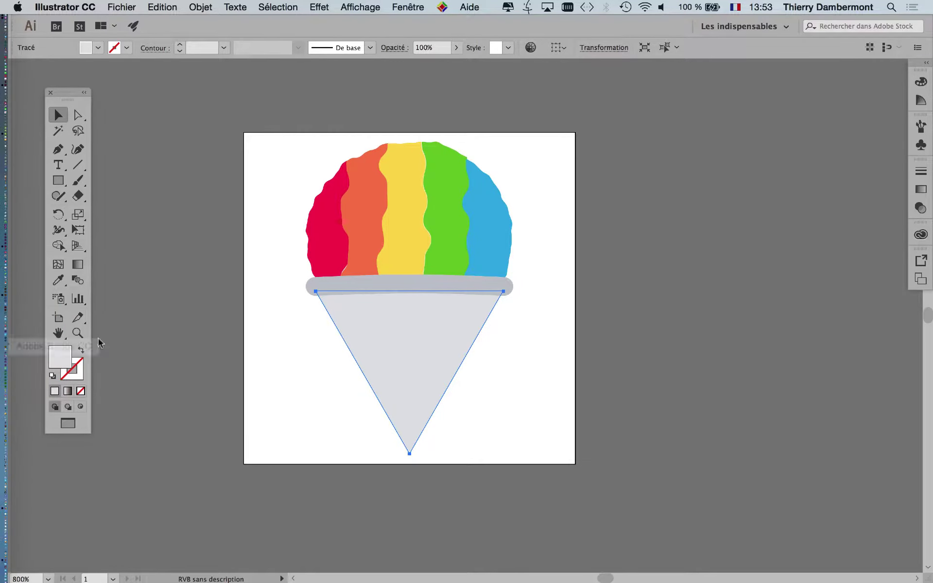
pyautogui.press('super+Tab')
pyautogui.press('super+Tab')
pyautogui.press('super+Tab')
pyautogui.press('super+Tab')
pyautogui.press('super+Tab')
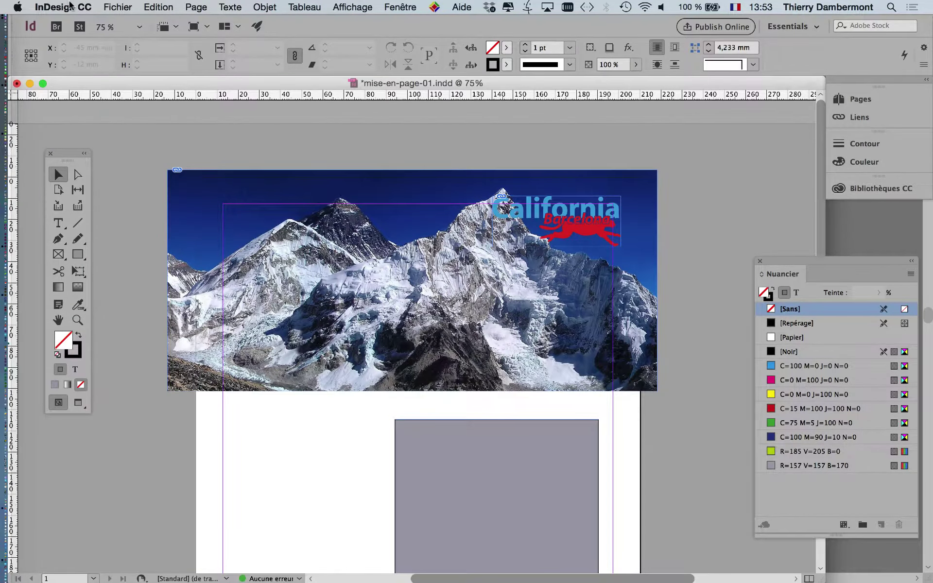
pyautogui.press('super+minus')
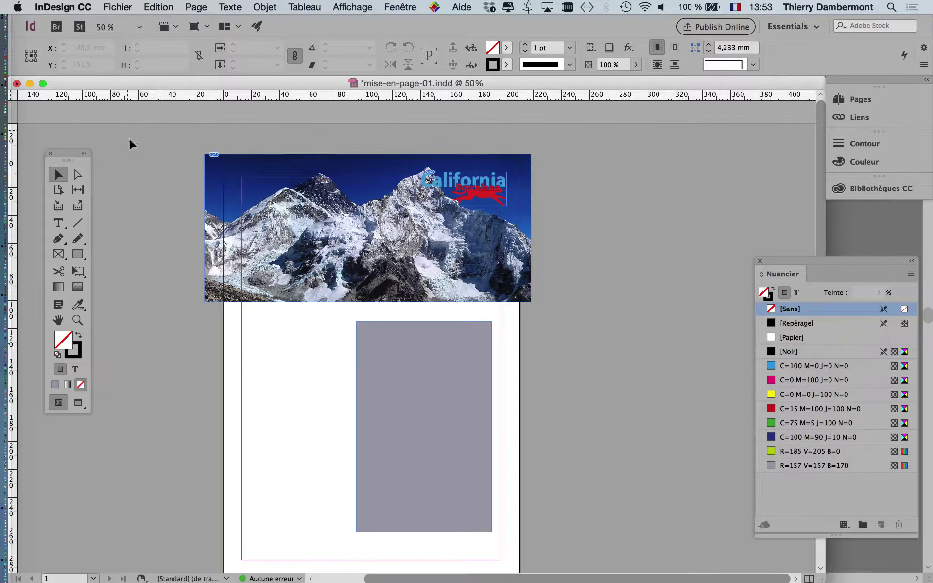
# Step: Check which ICECREAMS files, sorted by name, can be imported into the layout, and cancel the import
pyautogui.click(111, 7)
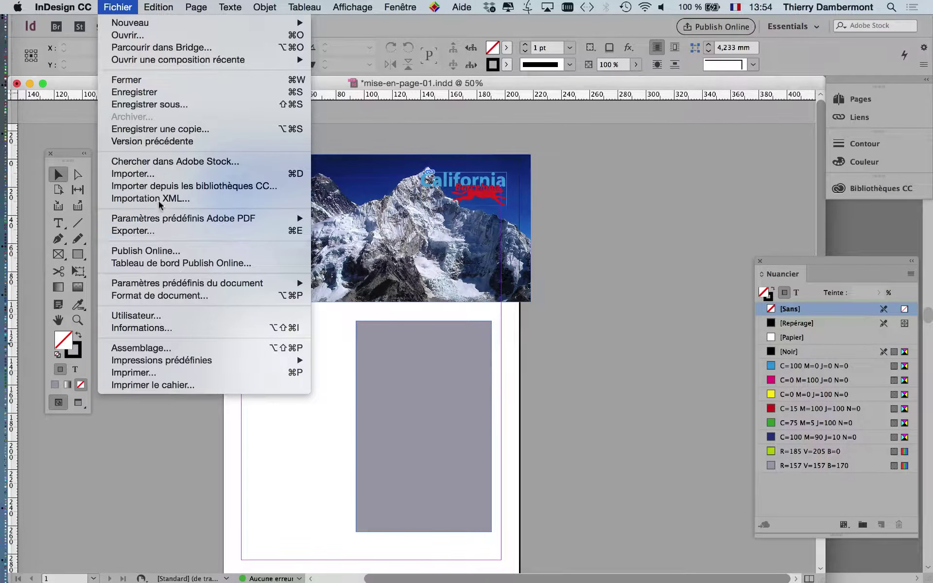
pyautogui.click(156, 174)
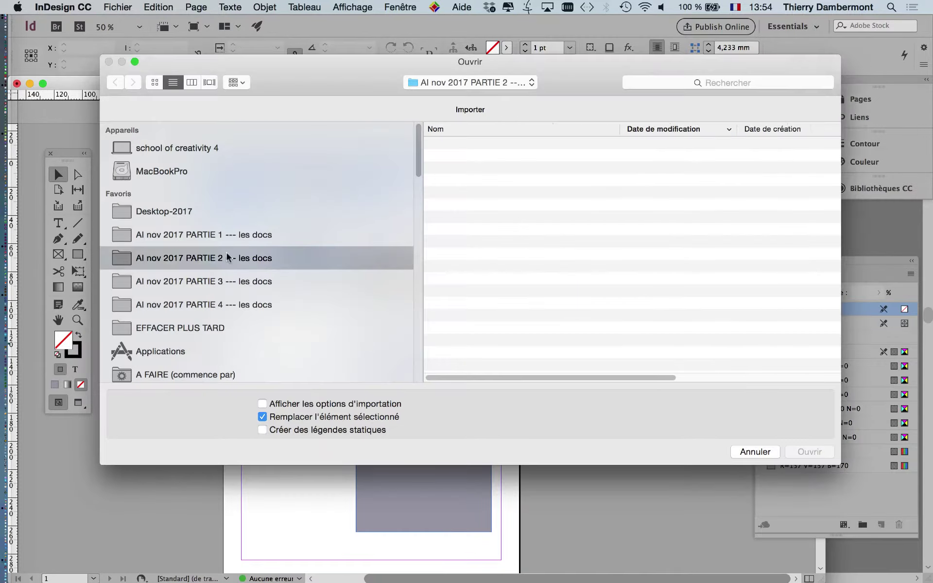
pyautogui.click(246, 286)
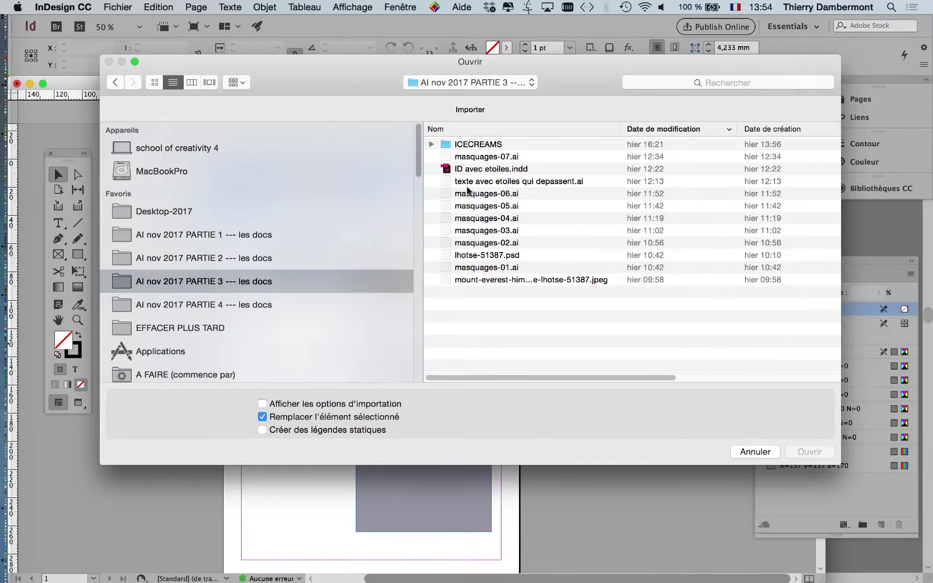
pyautogui.click(515, 147)
pyautogui.doubleClick(516, 147)
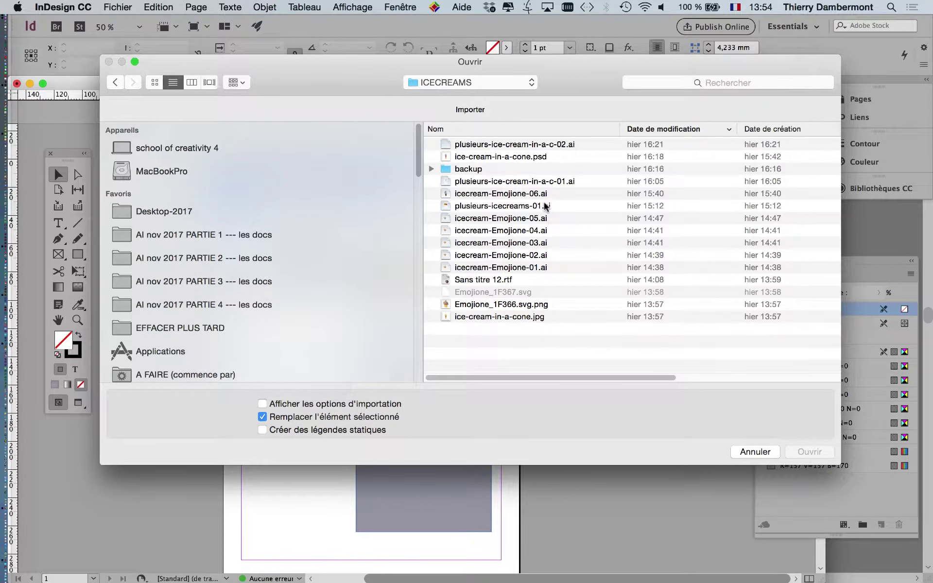
pyautogui.click(437, 129)
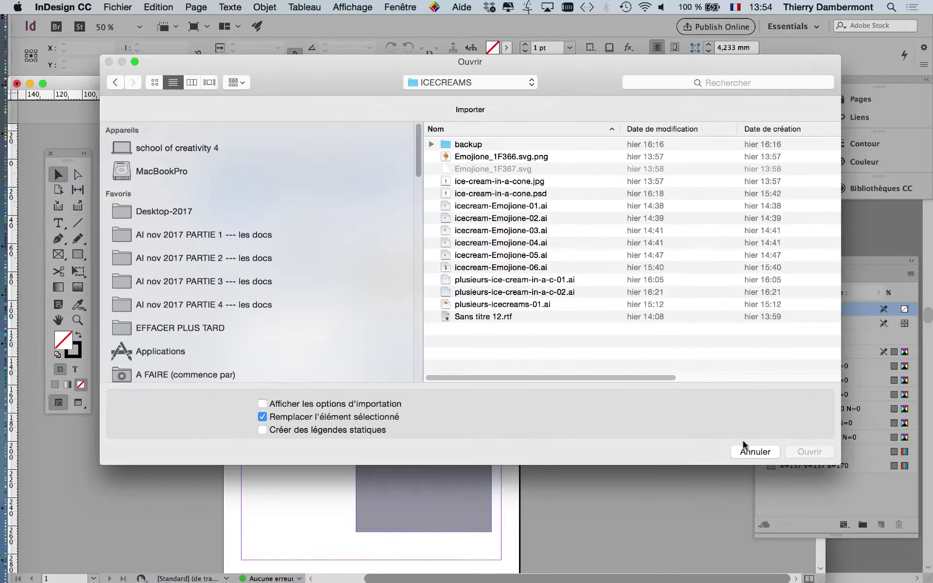
pyautogui.click(754, 450)
# Step: Switch to Adobe Photoshop CC 2017 with the other applications out of view
pyautogui.press('super+Tab')
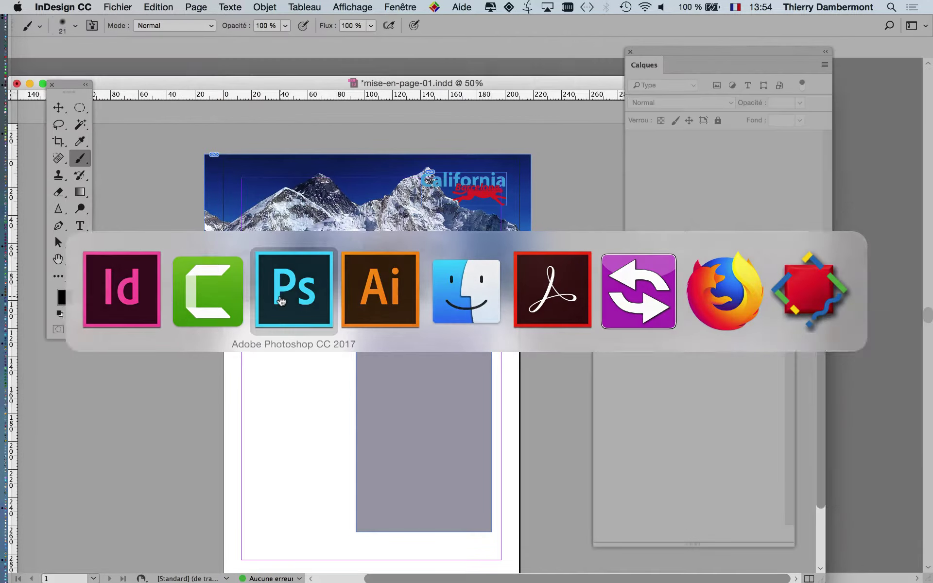
pyautogui.click(281, 300)
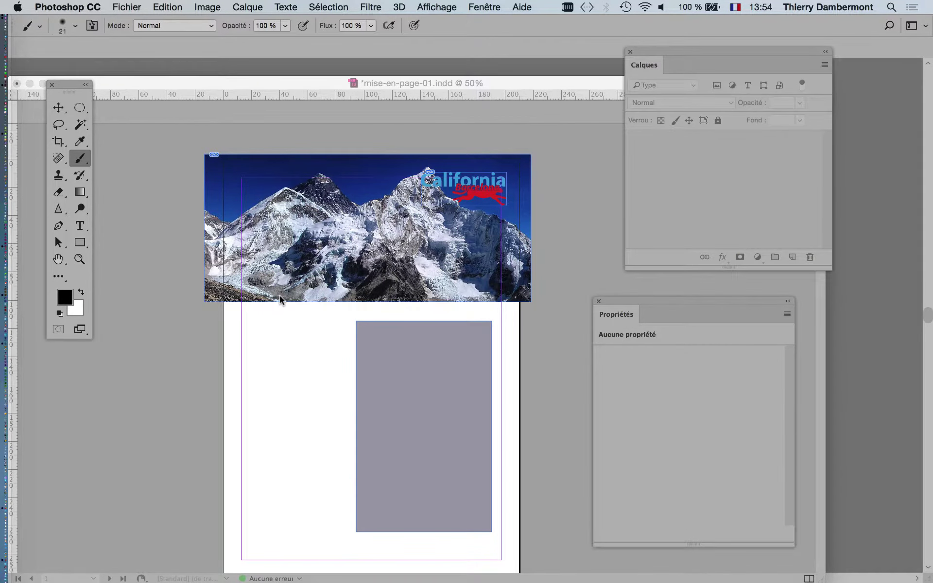
pyautogui.press('super+Tab')
pyautogui.press('super+shift+Tab')
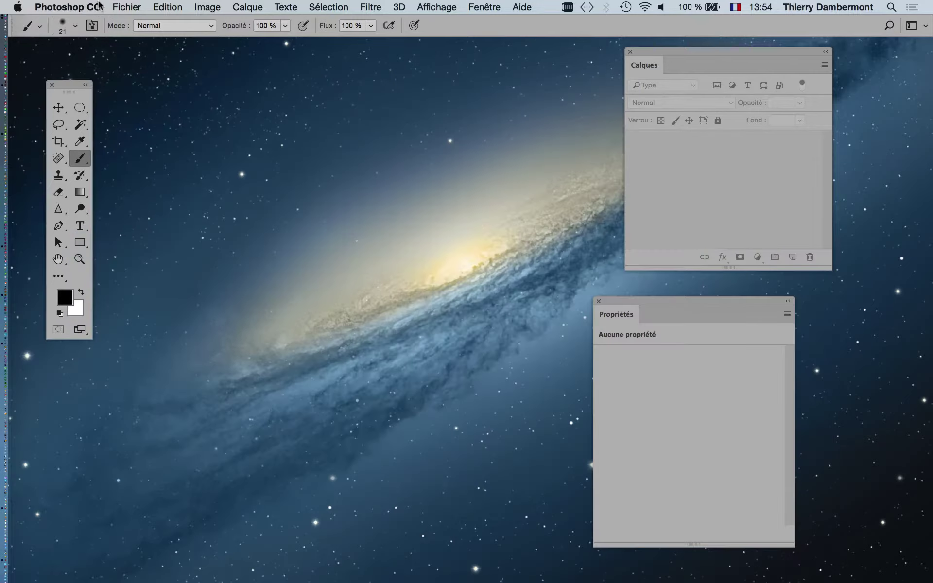
# Step: Try to open Emojione_1F367.svg from the ICECREAMS folder and cancel at the SVG rasterization settings
pyautogui.click(99, 6)
pyautogui.moveTo(126, 6)
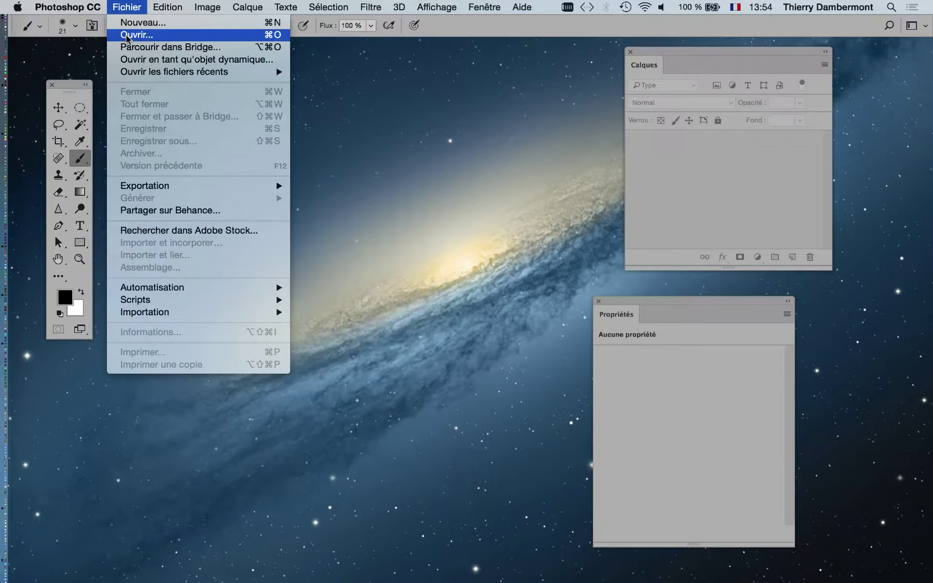
pyautogui.click(128, 36)
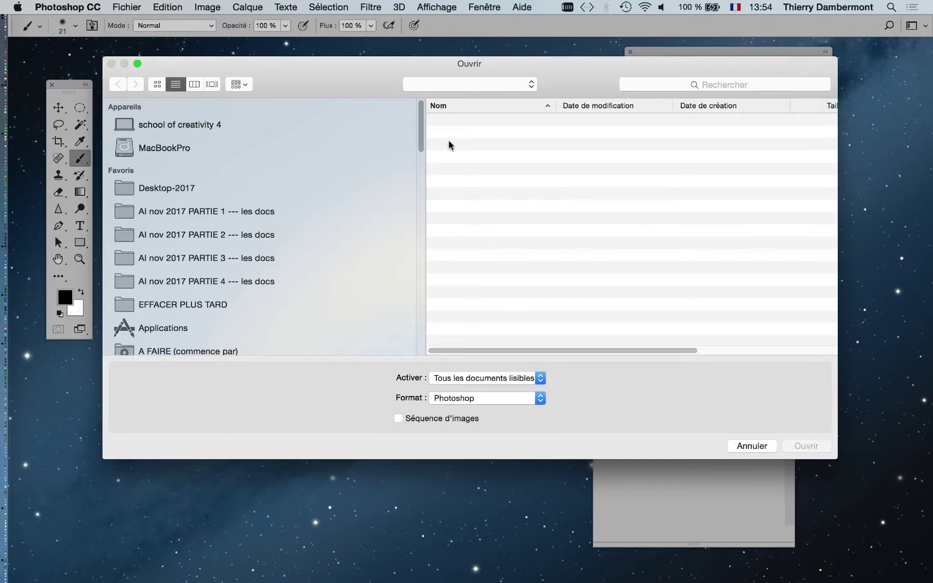
pyautogui.click(246, 262)
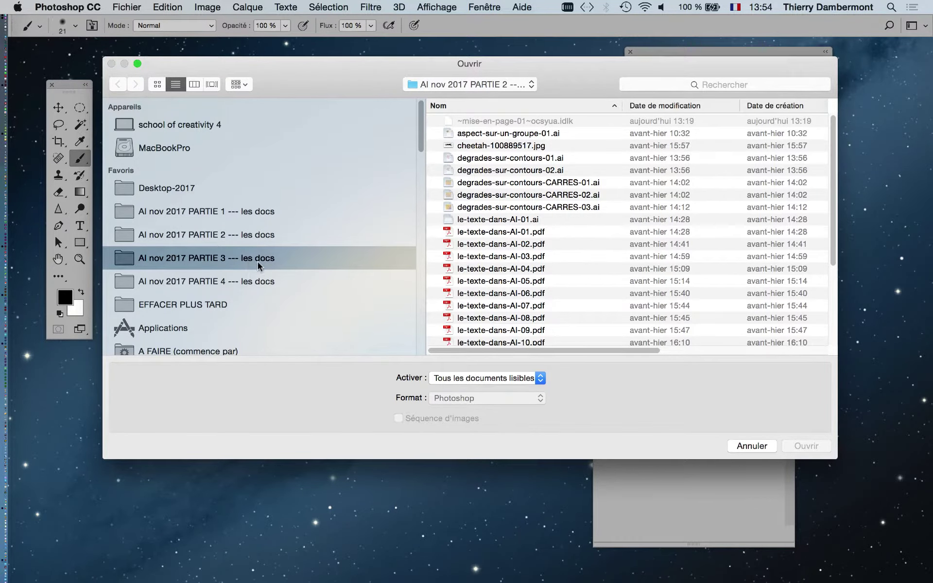
pyautogui.doubleClick(503, 121)
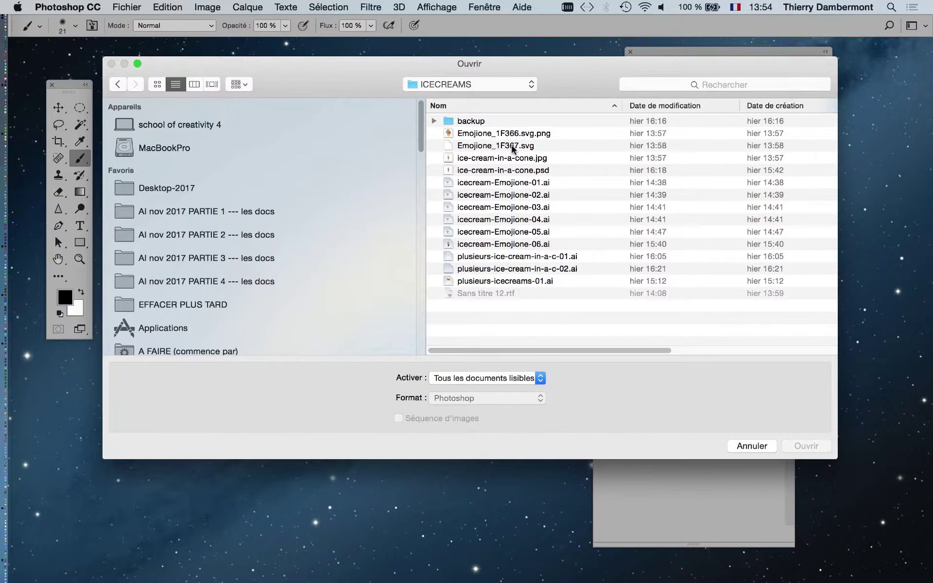
pyautogui.click(541, 146)
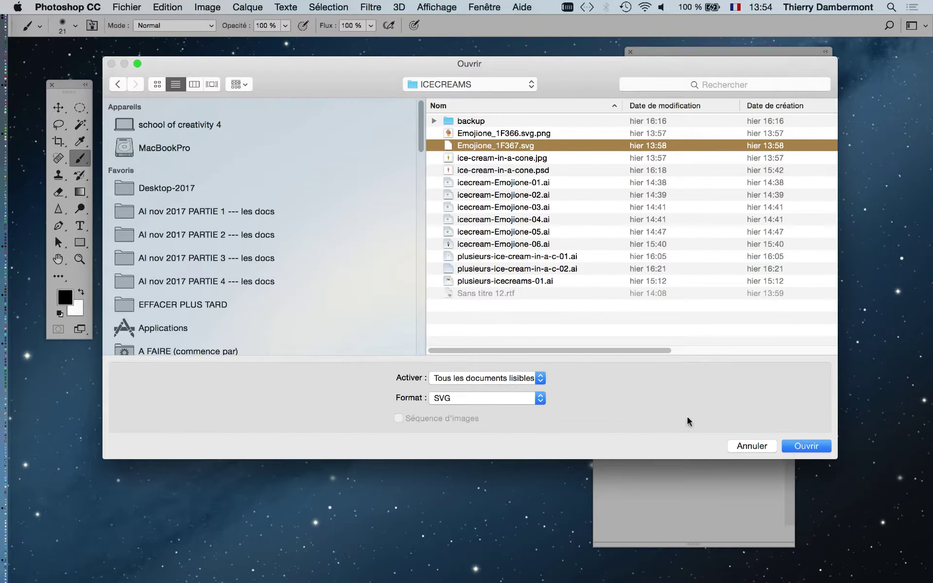
pyautogui.click(816, 445)
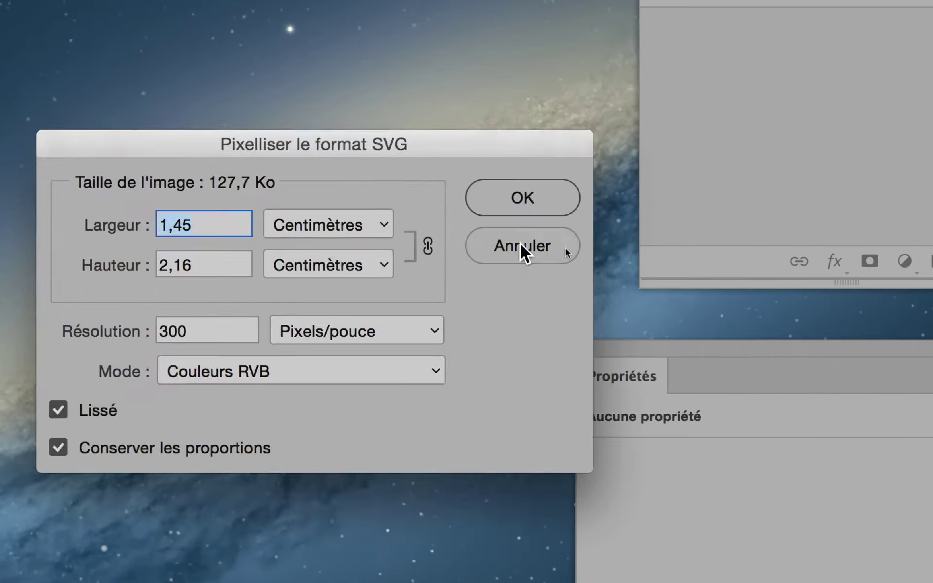
pyautogui.click(521, 247)
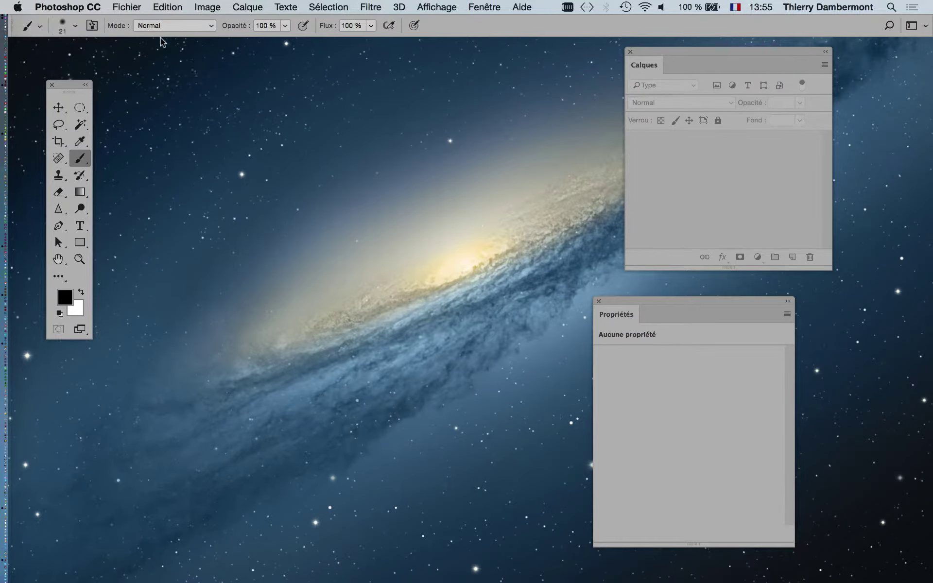
# Step: Create a blank 4000 × 4000 pixel RGB document at 72 pixels/inch with a white background and reposition its window
pyautogui.click(135, 8)
pyautogui.click(131, 20)
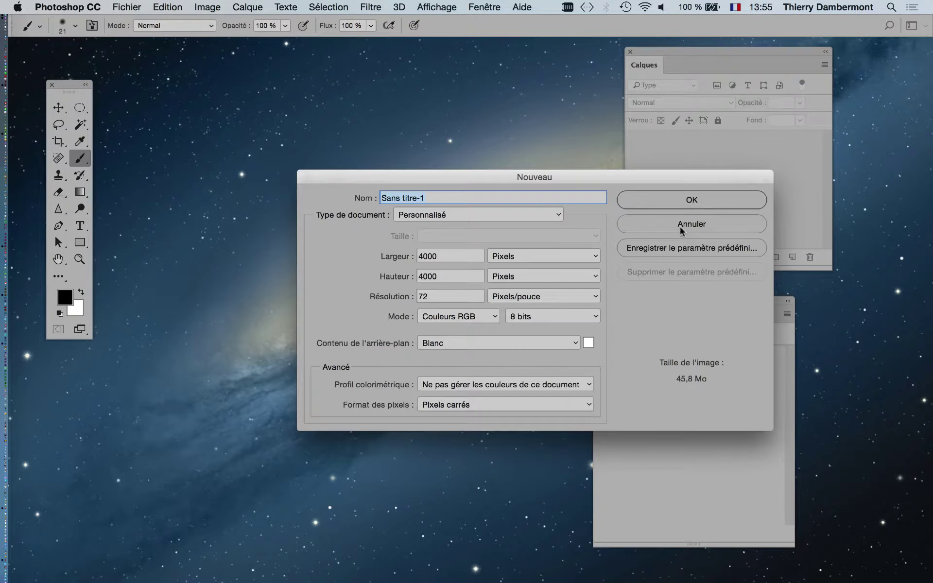
pyautogui.click(694, 201)
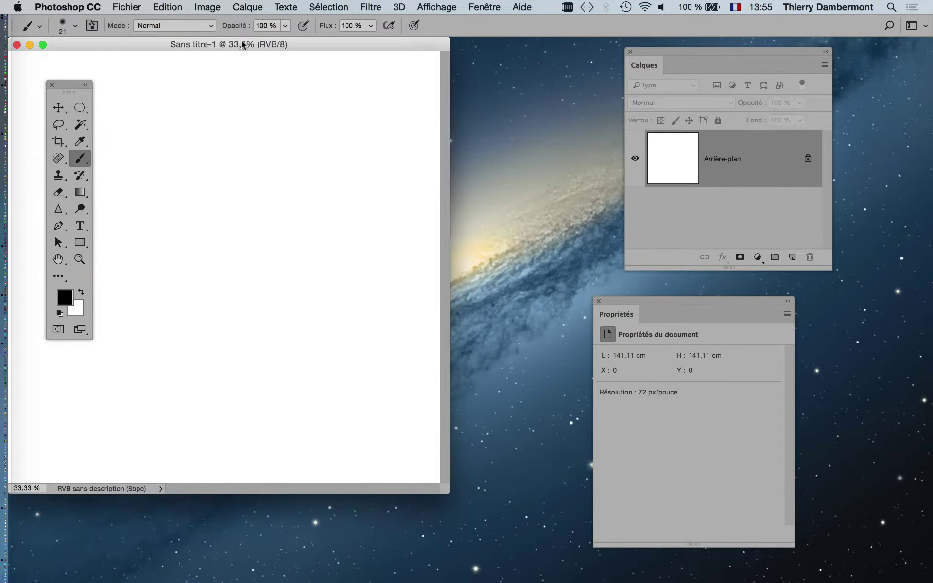
pyautogui.moveTo(242, 44); pyautogui.dragTo(397, 66)
# Step: Import Emojione_1F367.svg from the ICECREAMS folder into the blank document as an embedded object
pyautogui.click(127, 6)
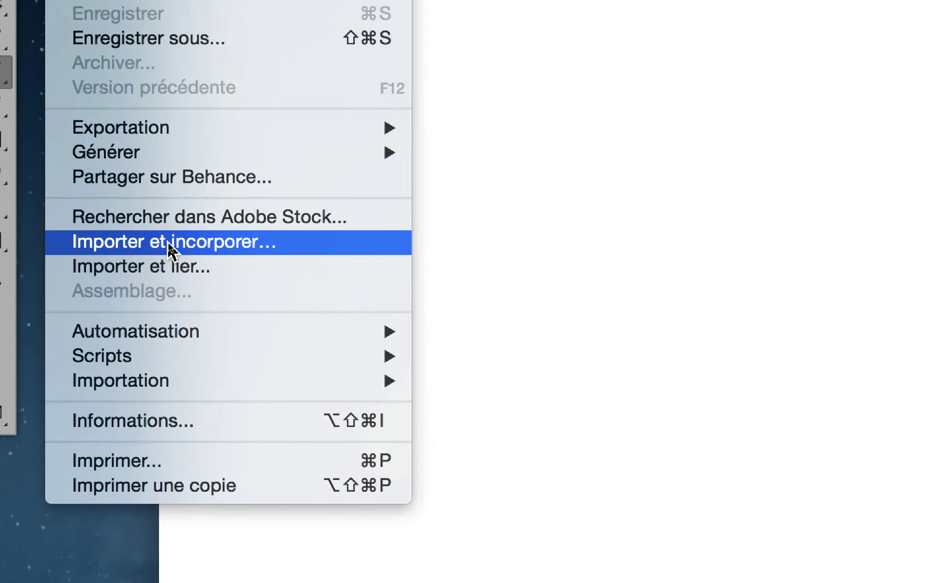
pyautogui.click(170, 243)
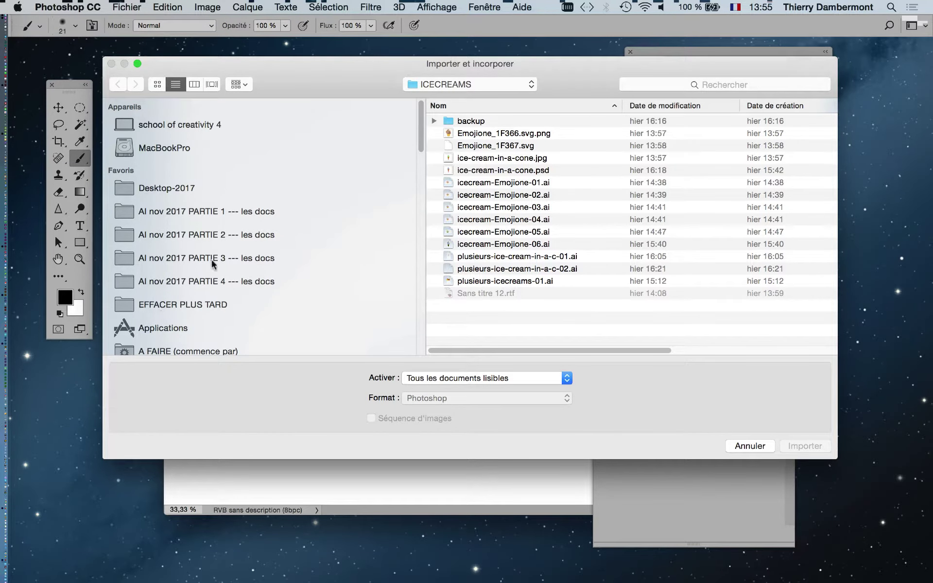
pyautogui.click(224, 257)
pyautogui.doubleClick(490, 126)
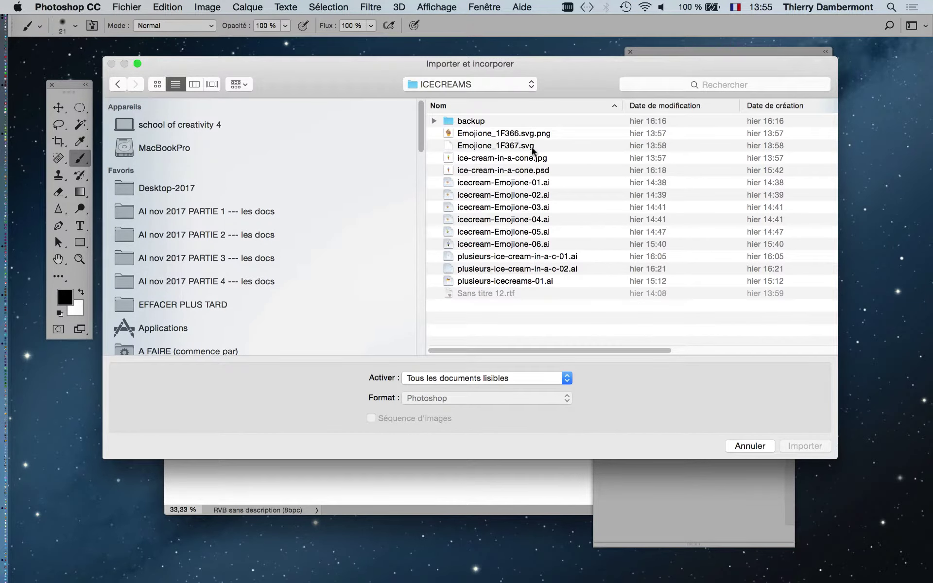
pyautogui.click(534, 147)
pyautogui.click(804, 446)
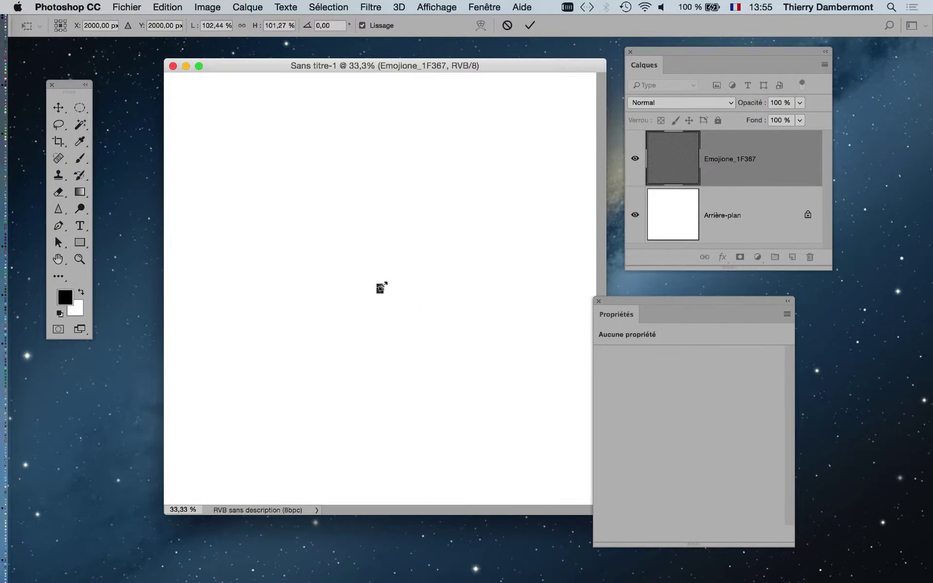
# Step: Enlarge the placed ice cream to about 60 × 89 cm near the canvas centre, commit the transformation and inspect its edges
pyautogui.moveTo(382, 288); pyautogui.dragTo(478, 147)
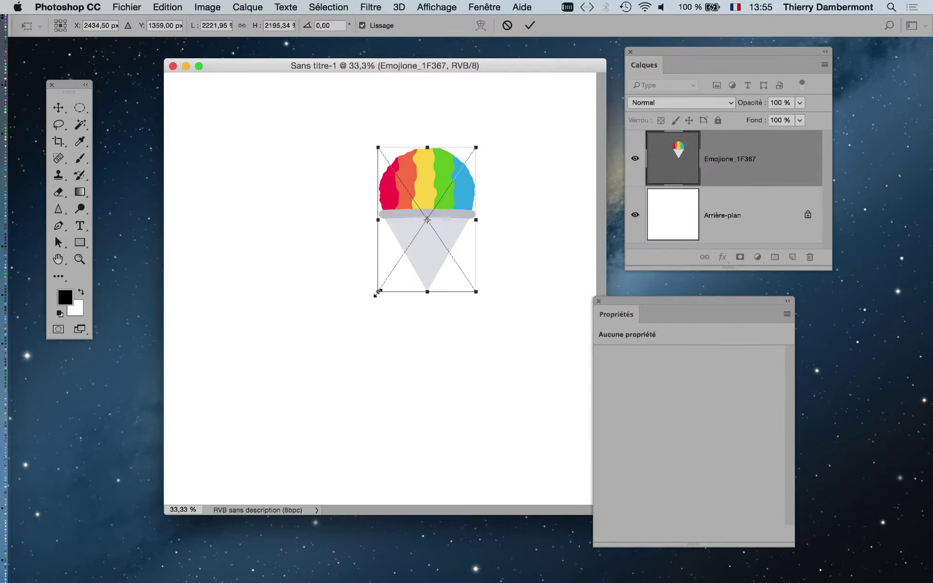
pyautogui.moveTo(377, 294); pyautogui.dragTo(262, 403)
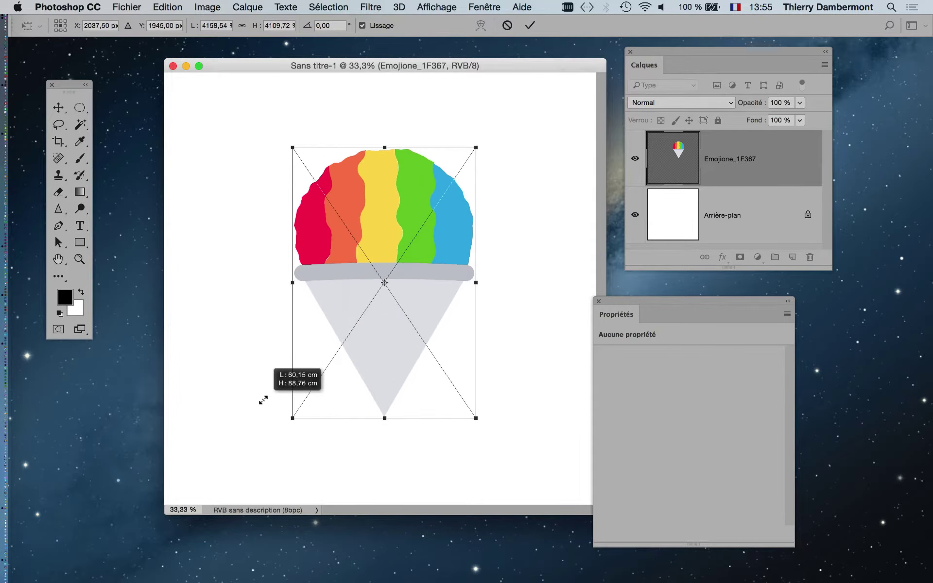
pyautogui.click(59, 109)
pyautogui.click(569, 212)
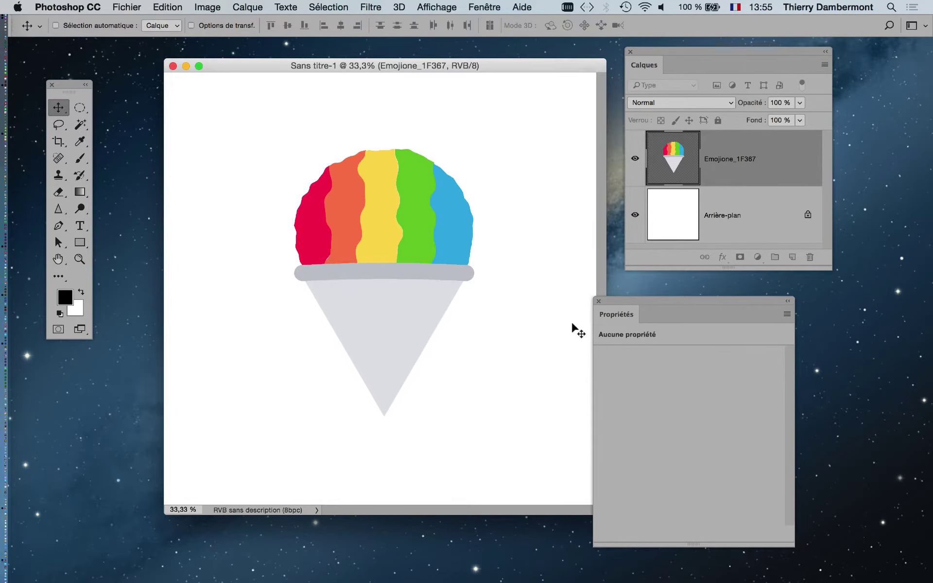
pyautogui.scroll(2, 394, 232)
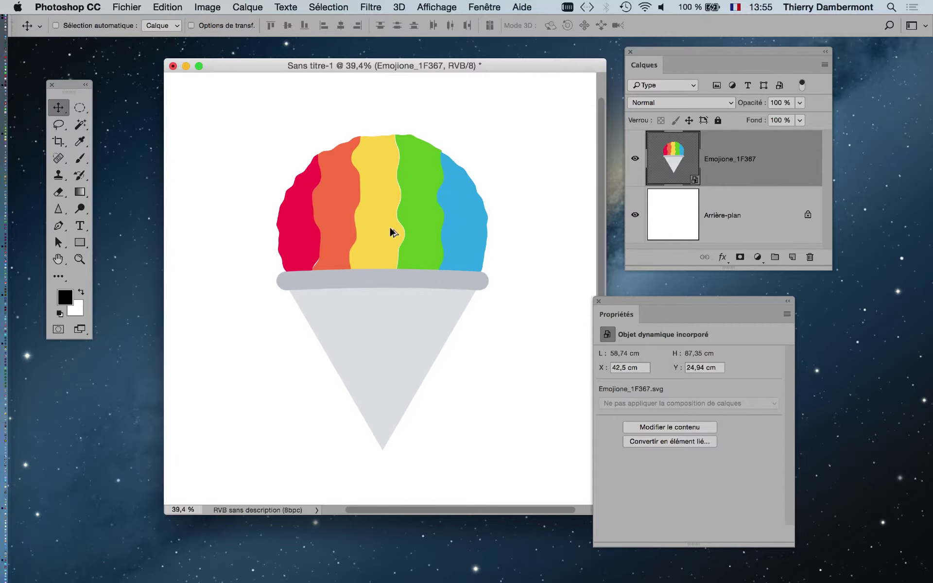
pyautogui.scroll(-1, 394, 235)
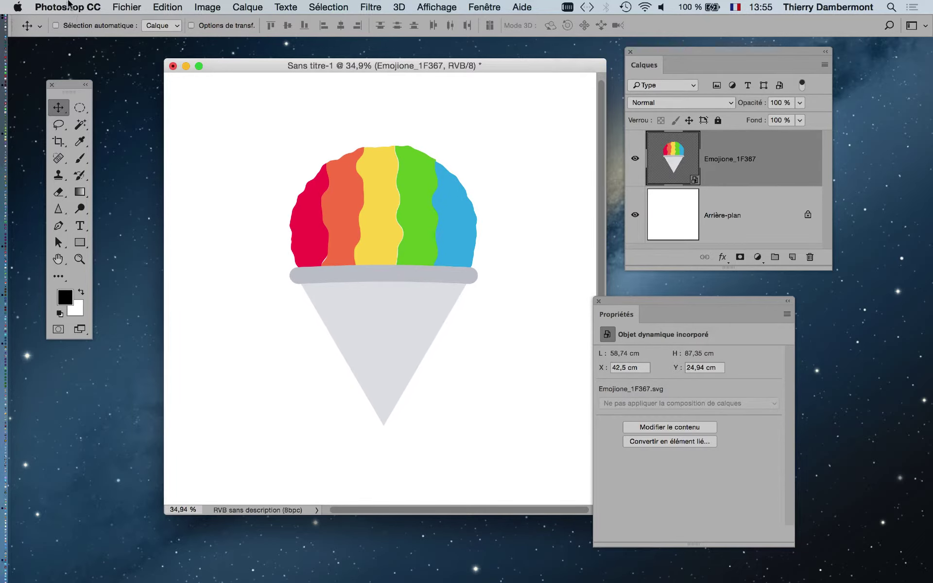
# Step: Quit Photoshop without saving the changes to the document
pyautogui.click(68, 6)
pyautogui.click(87, 133)
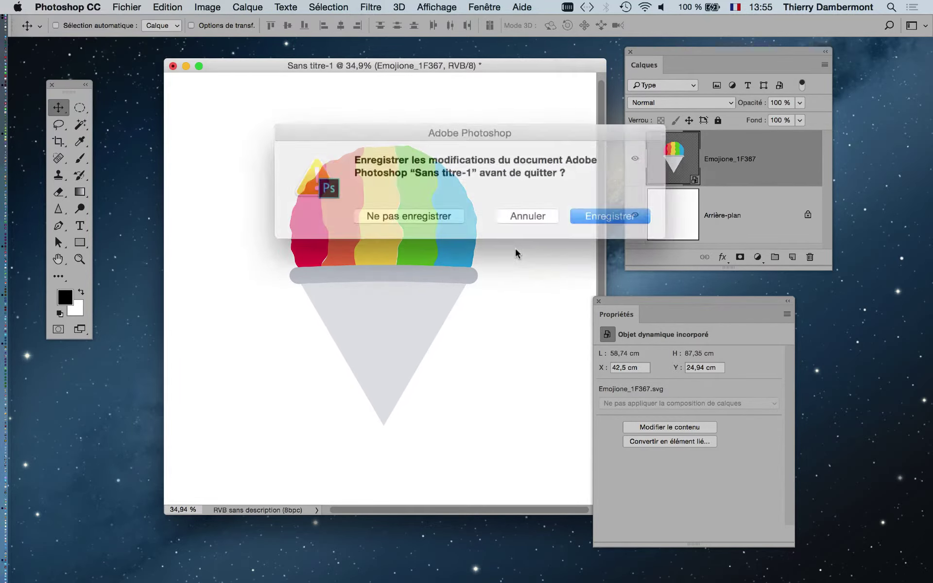
pyautogui.click(417, 211)
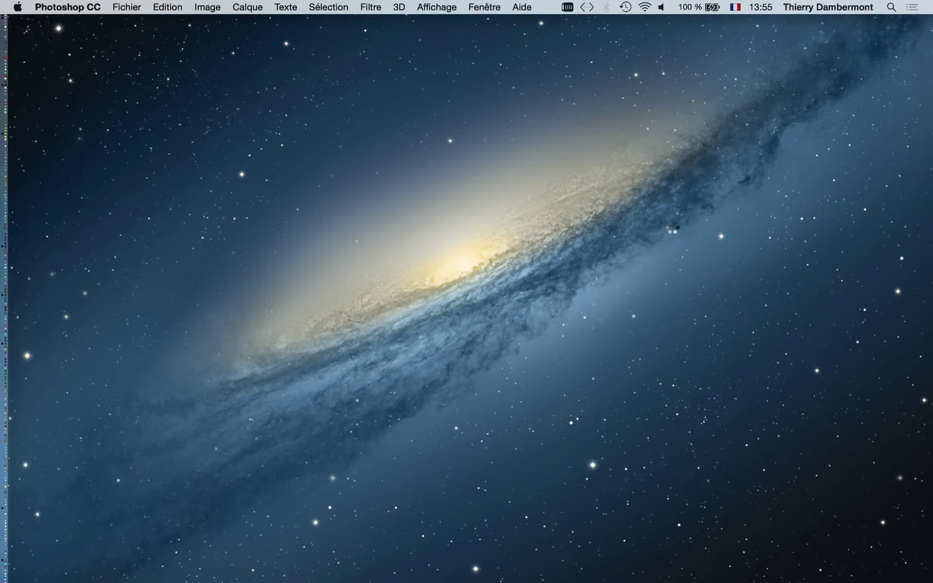
# Step: Switch to Adobe InDesign CC 2017 and start quitting it with mise-en-page-01.indd open
pyautogui.press('super+Tab')
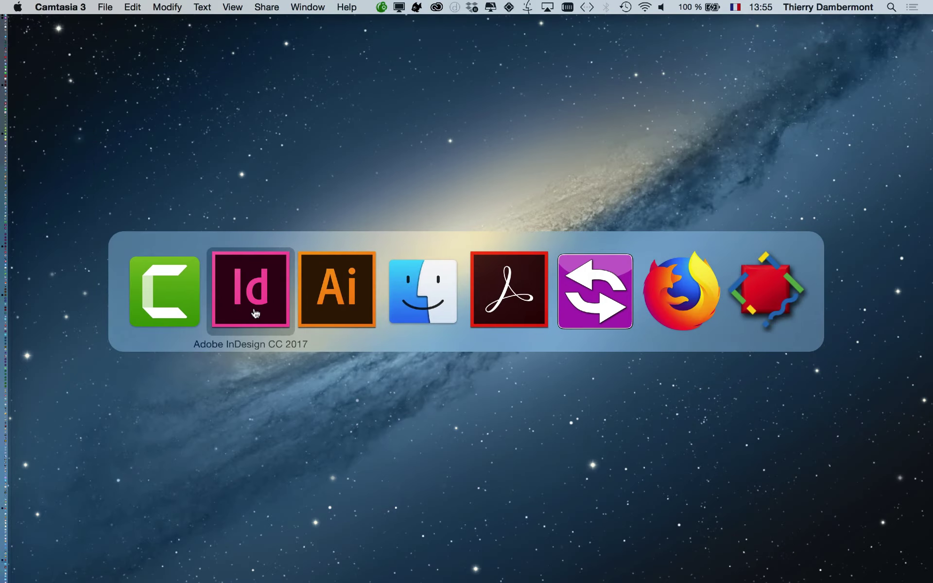
pyautogui.click(253, 313)
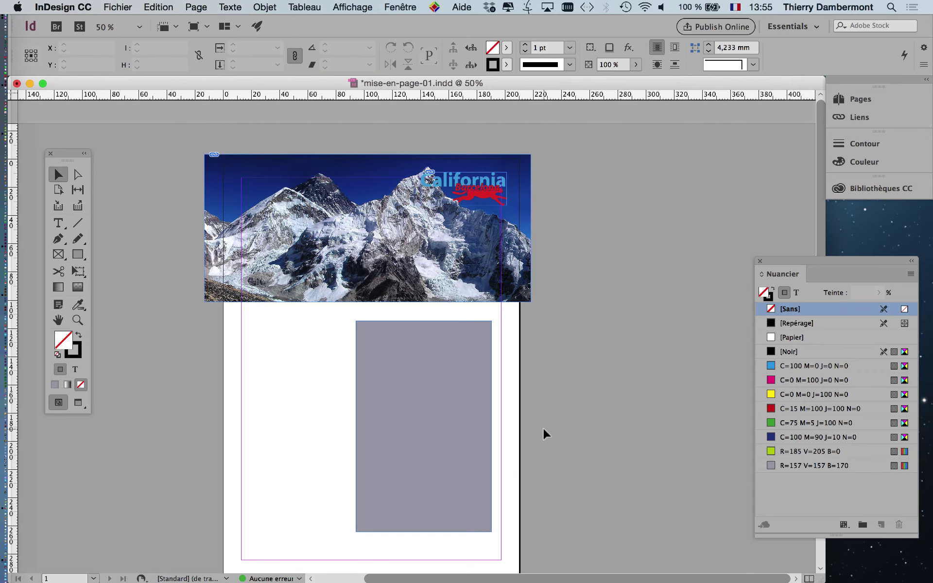
pyautogui.press('super+q')
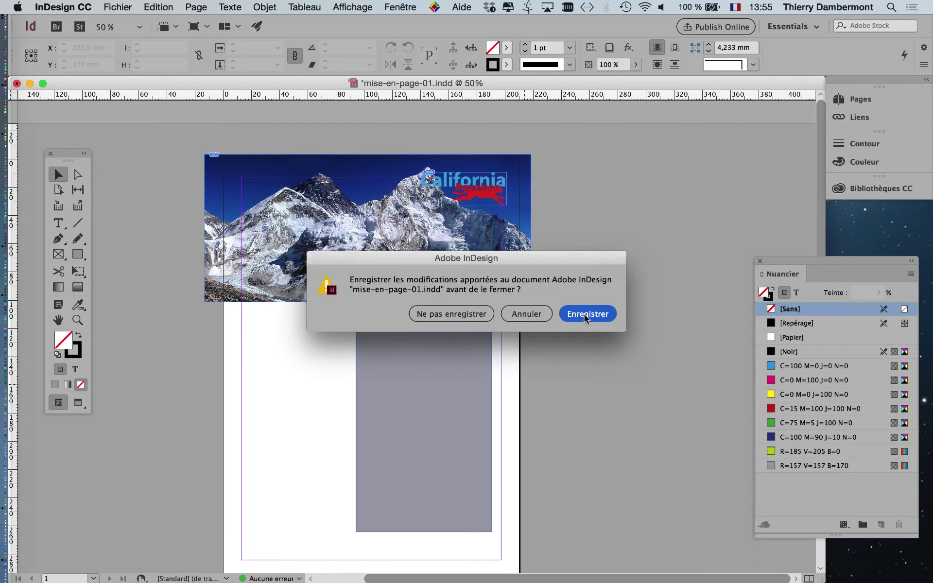